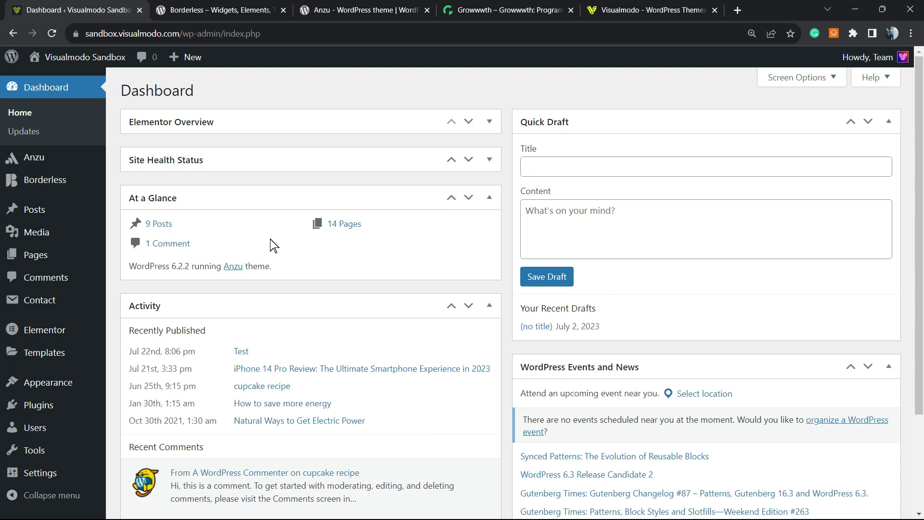
Go from the dashboard to the All Posts list in the admin sidebar.
left_click(26, 209)
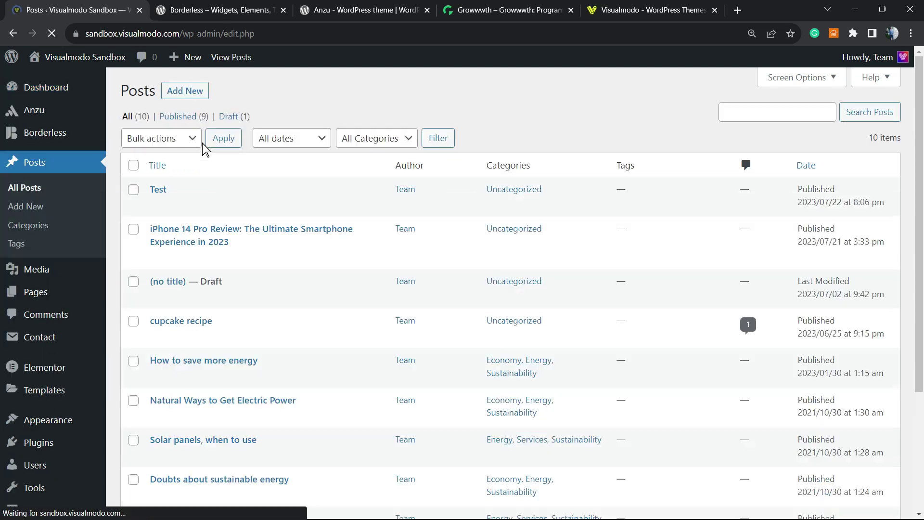
Open the 'iPhone 14 Pro Review' post in the block editor and look through its content.
left_click(216, 239)
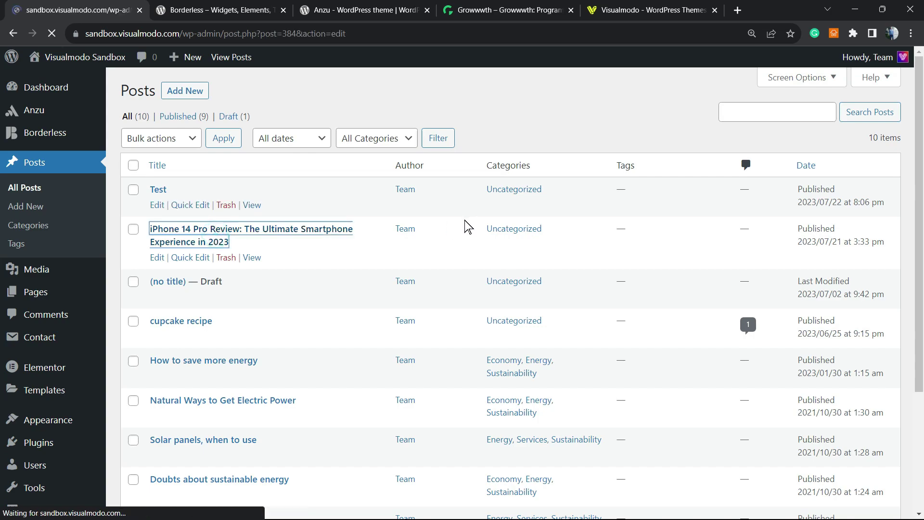
scroll(402, 220, "down", 10)
scroll(360, 235, "down", 7)
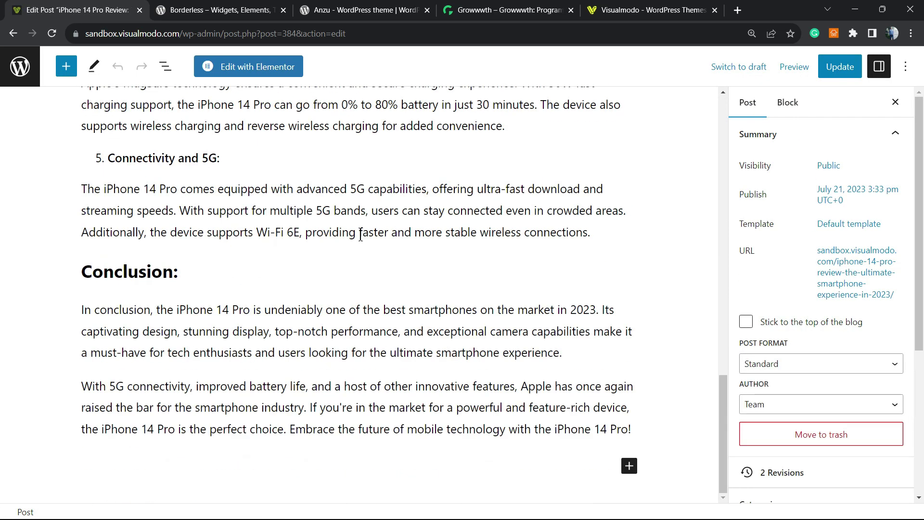
scroll(576, 260, "up", 15)
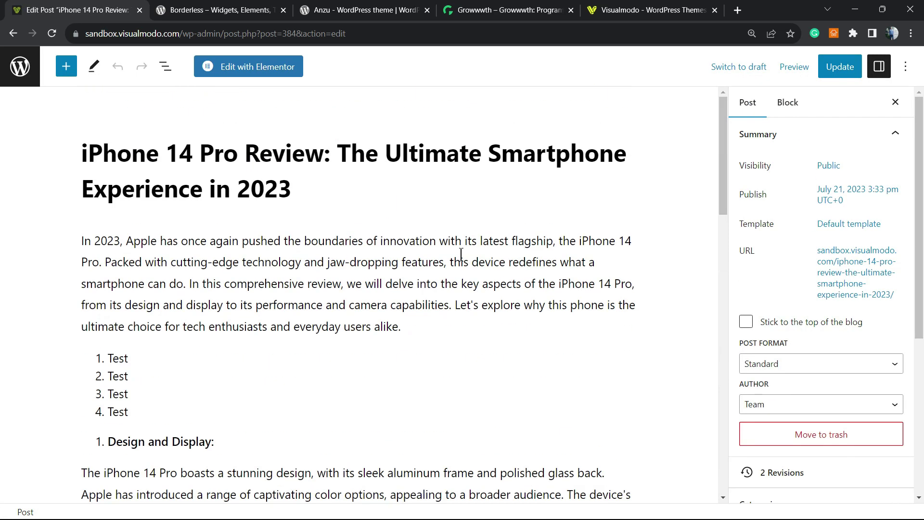
scroll(447, 254, "down", 15)
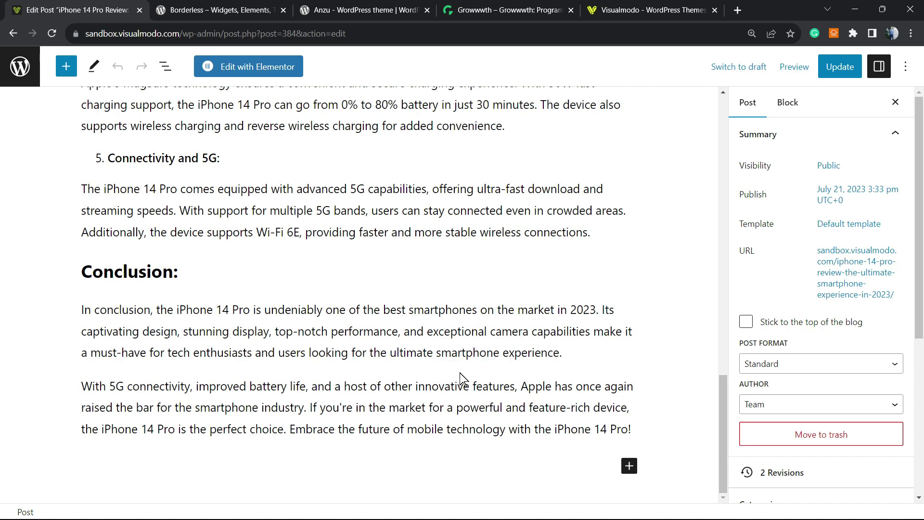
left_click(128, 485)
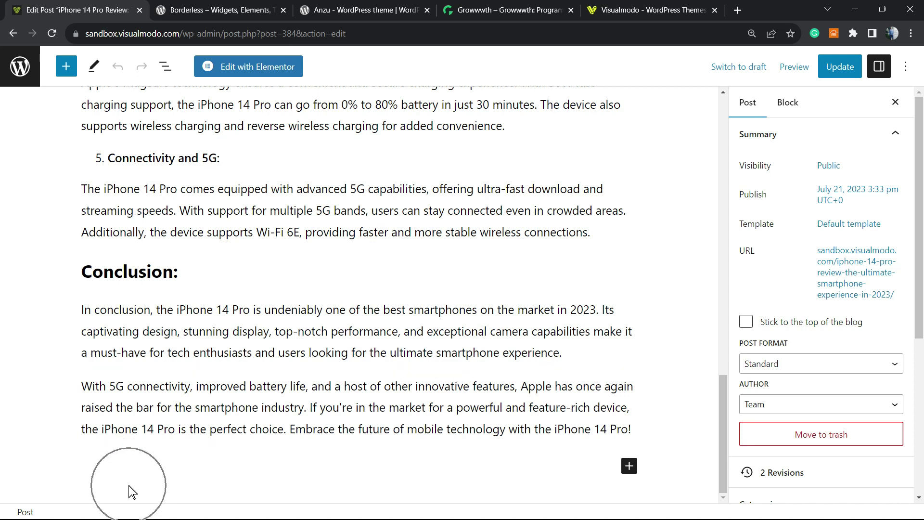
left_click(475, 490)
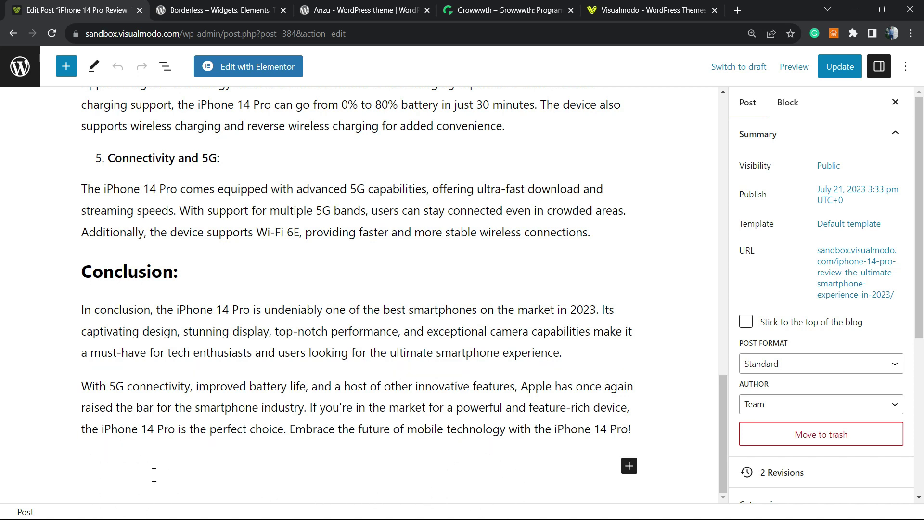
scroll(510, 433, "up", 15)
scroll(476, 342, "down", 7)
scroll(472, 345, "down", 8)
scroll(469, 346, "up", 4)
scroll(470, 347, "up", 11)
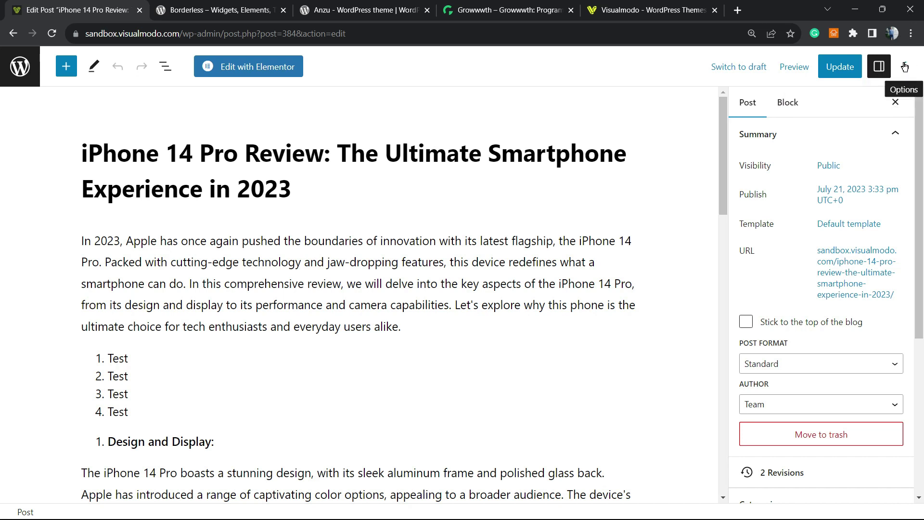
Enable Custom fields under Preferences > Panels and reload the editor.
left_click(905, 67)
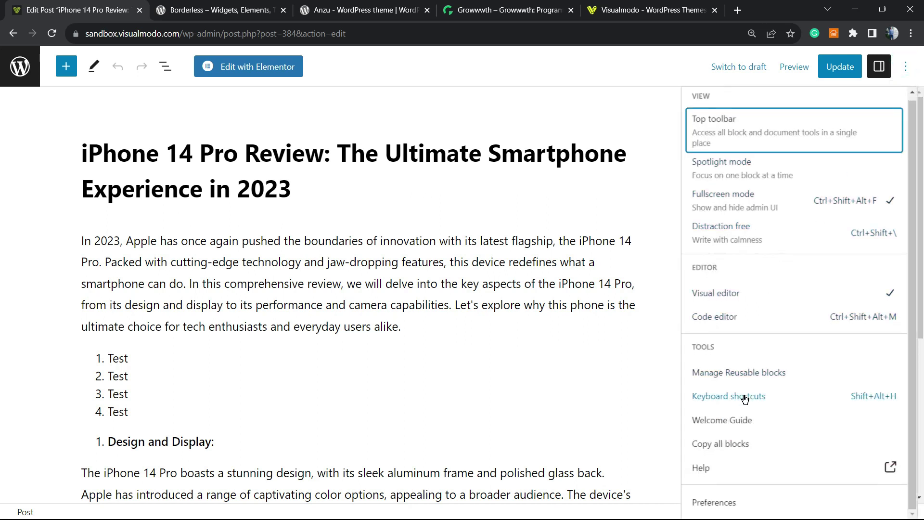
left_click(732, 503)
left_click(717, 503)
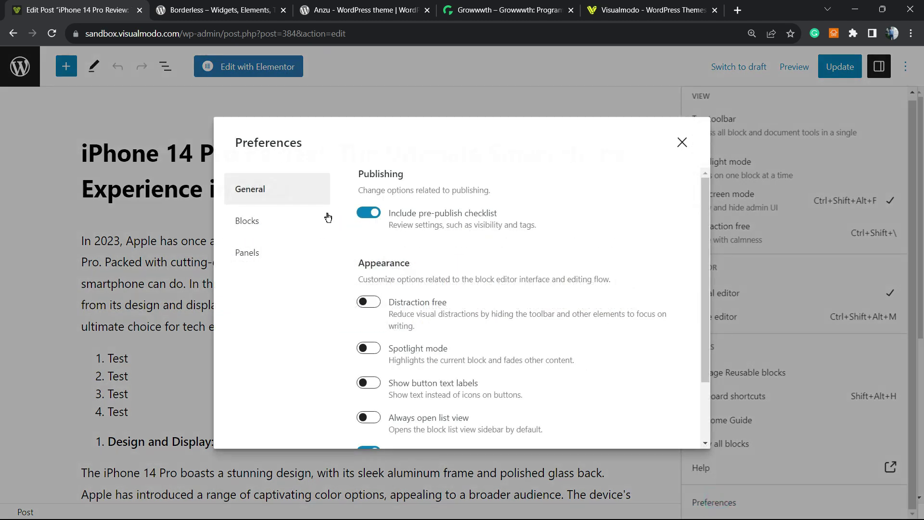
left_click(266, 263)
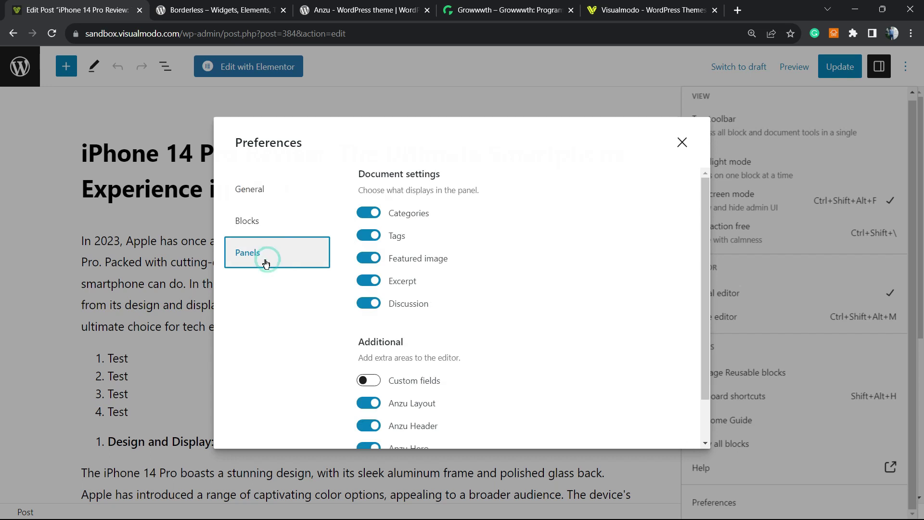
scroll(370, 332, "down", 2)
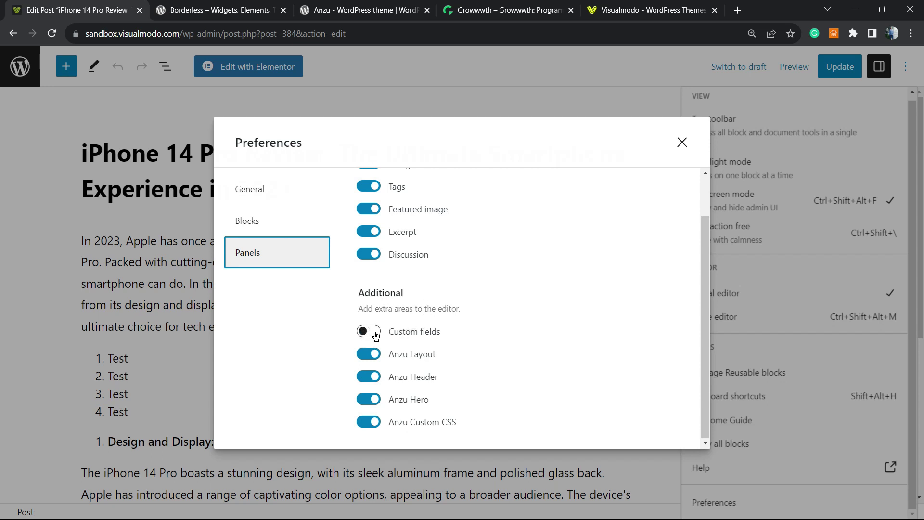
left_click(376, 334)
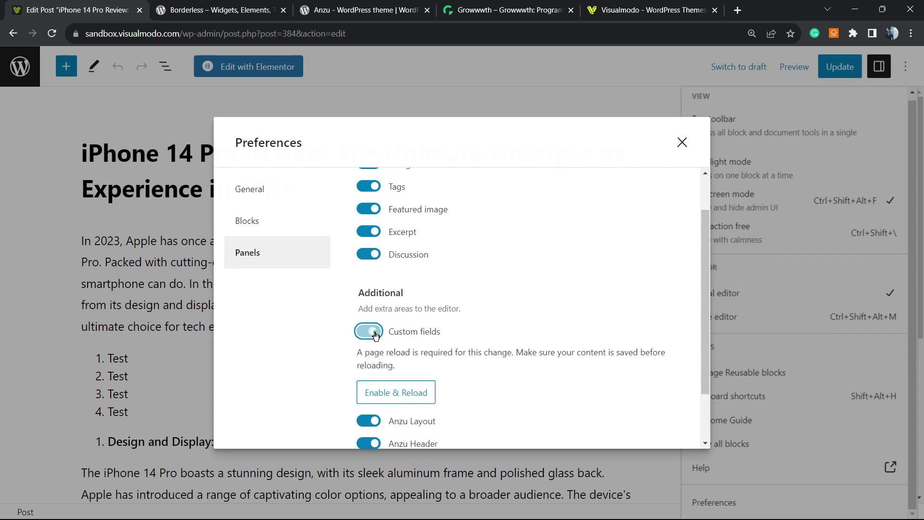
left_click(404, 403)
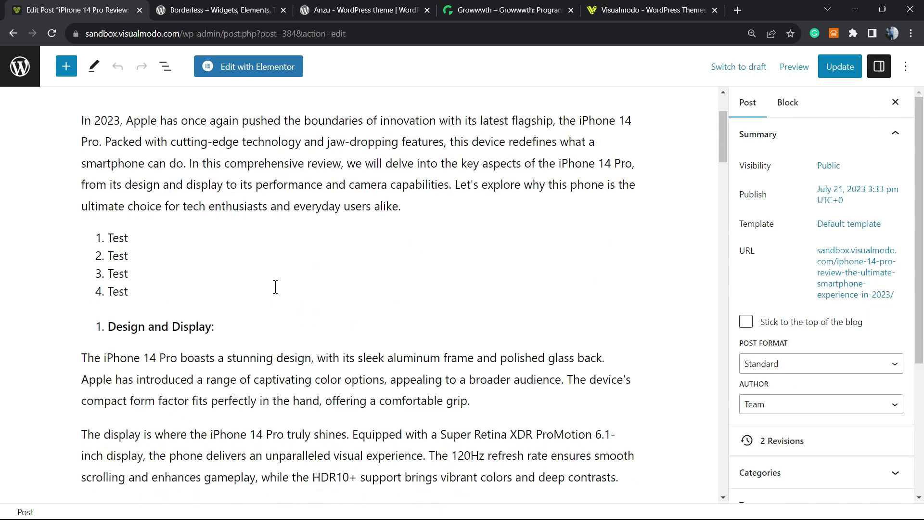
scroll(275, 287, "down", 8)
scroll(275, 287, "down", 5)
scroll(280, 287, "down", 7)
scroll(291, 285, "down", 1)
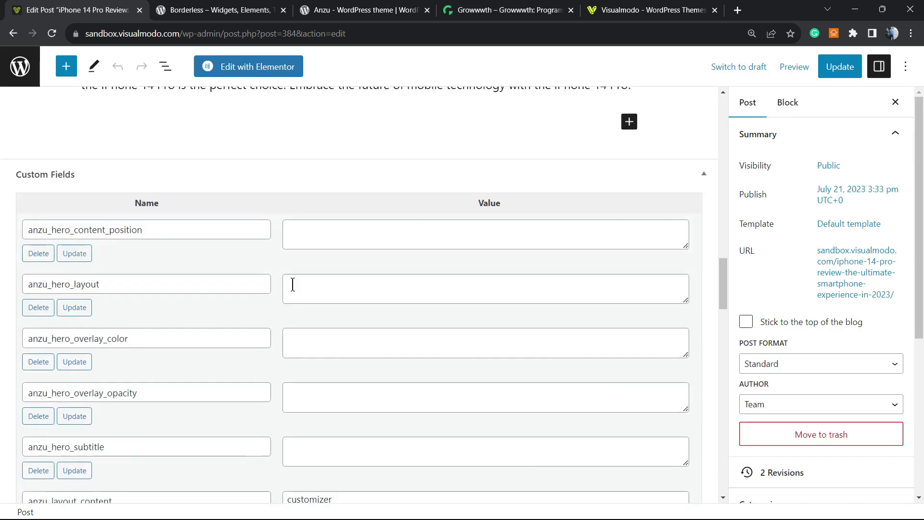
scroll(293, 285, "down", 9)
scroll(324, 274, "down", 6)
scroll(301, 299, "down", 8)
scroll(245, 311, "down", 7)
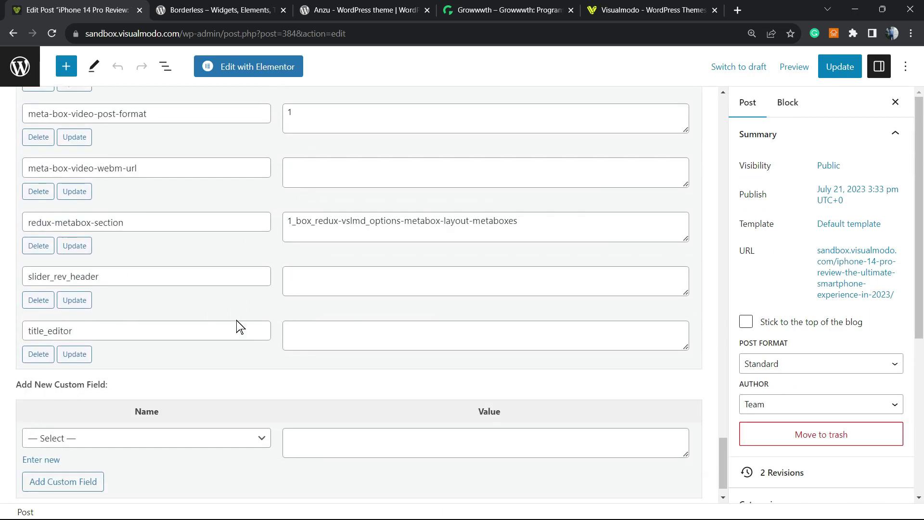
scroll(237, 323, "up", 3)
scroll(233, 328, "up", 3)
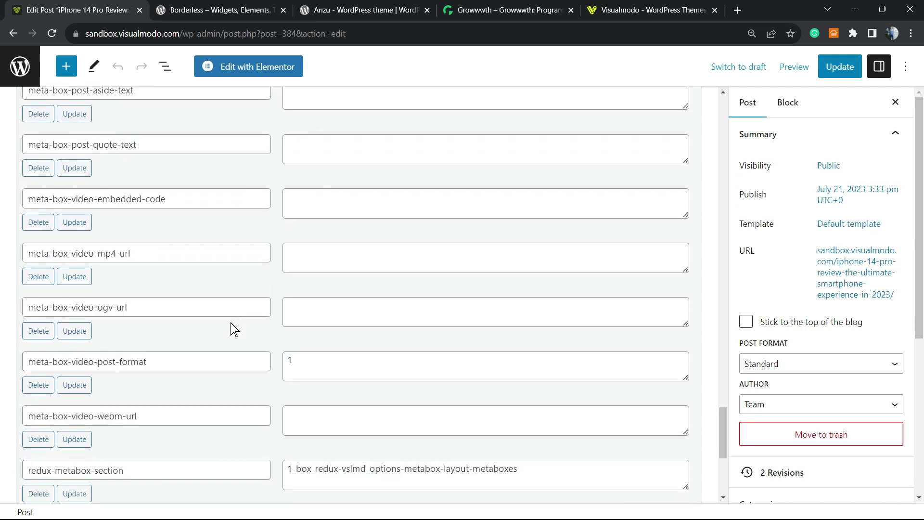
scroll(232, 329, "up", 7)
scroll(230, 328, "up", 5)
scroll(226, 329, "down", 1)
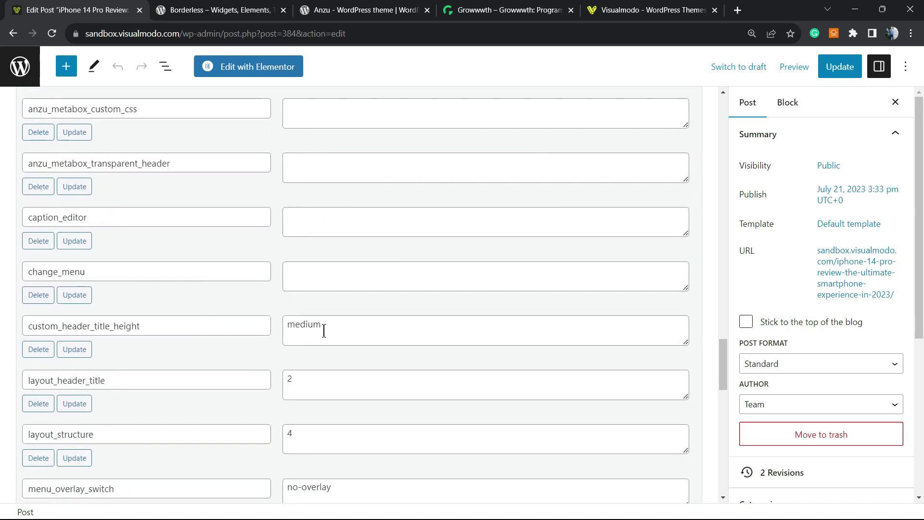
scroll(320, 339, "up", 5)
scroll(310, 343, "up", 5)
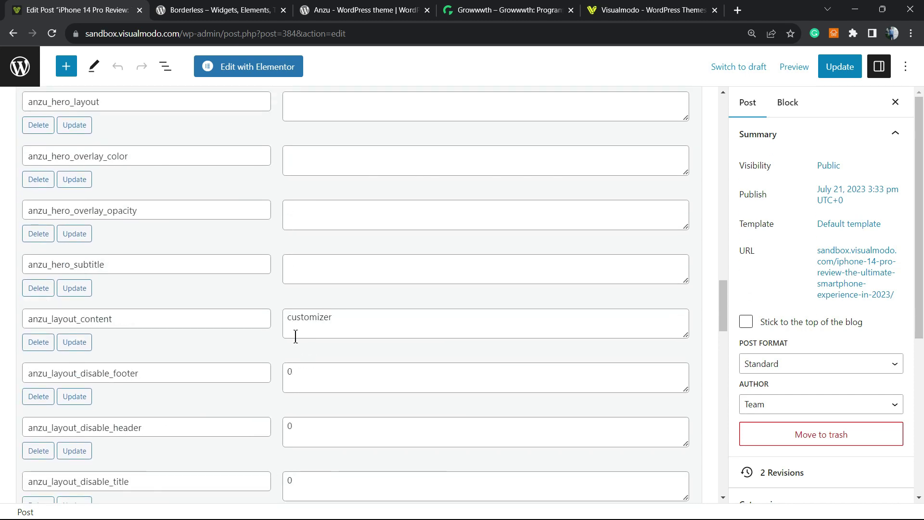
scroll(294, 335, "up", 5)
scroll(293, 336, "up", 3)
scroll(293, 341, "down", 4)
scroll(337, 340, "down", 2)
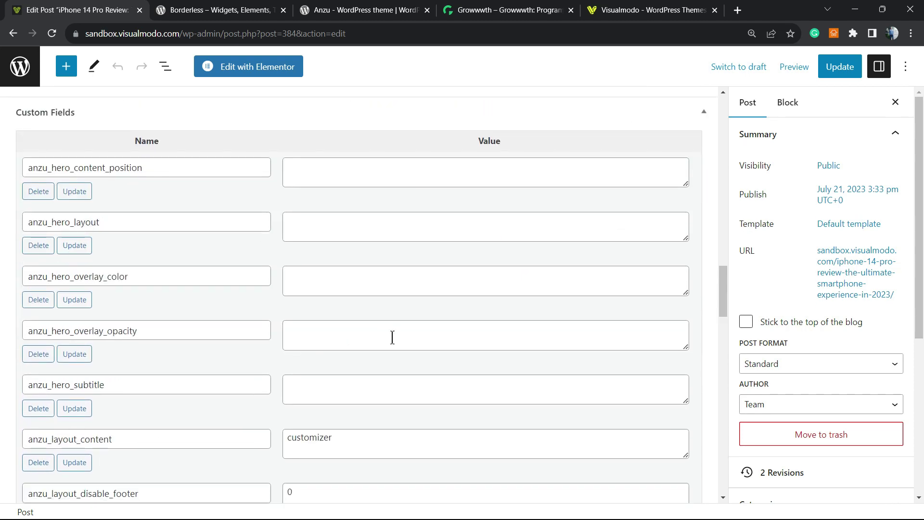
scroll(425, 333, "up", 5)
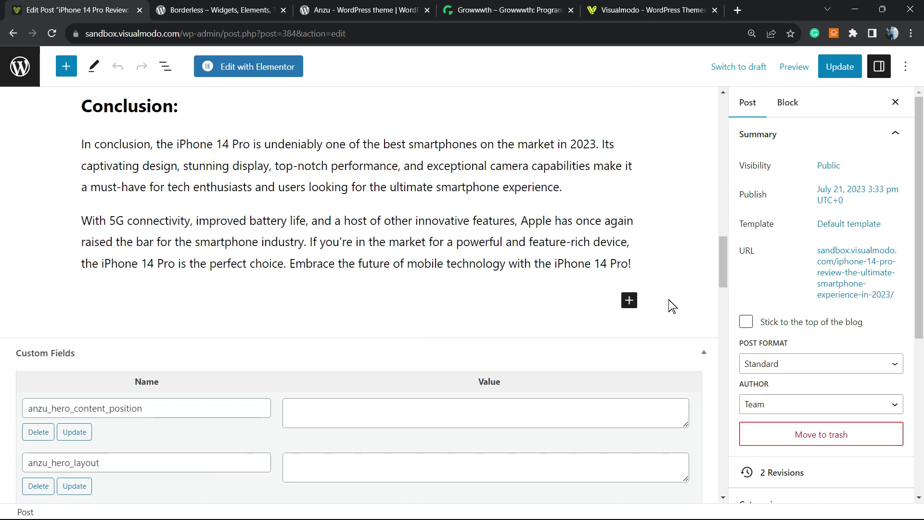
scroll(658, 295, "down", 5)
scroll(636, 296, "down", 8)
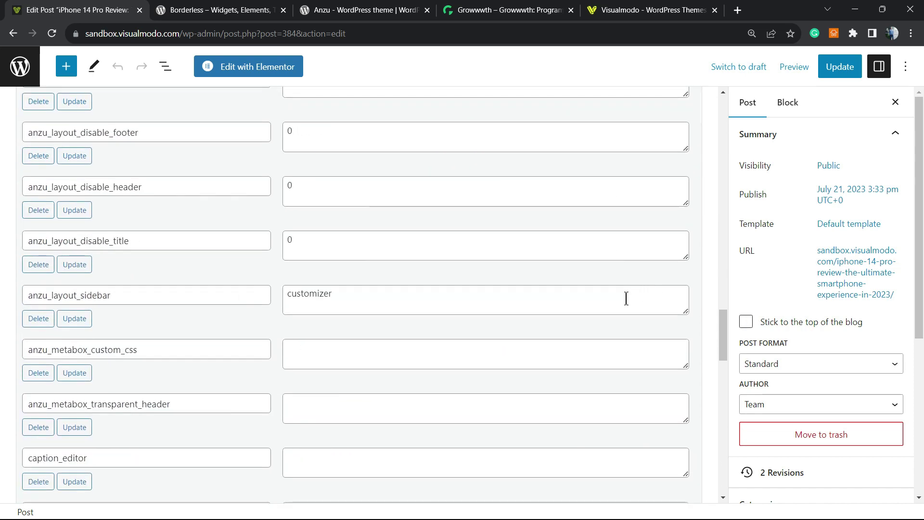
scroll(455, 342, "up", 1)
scroll(446, 339, "up", 6)
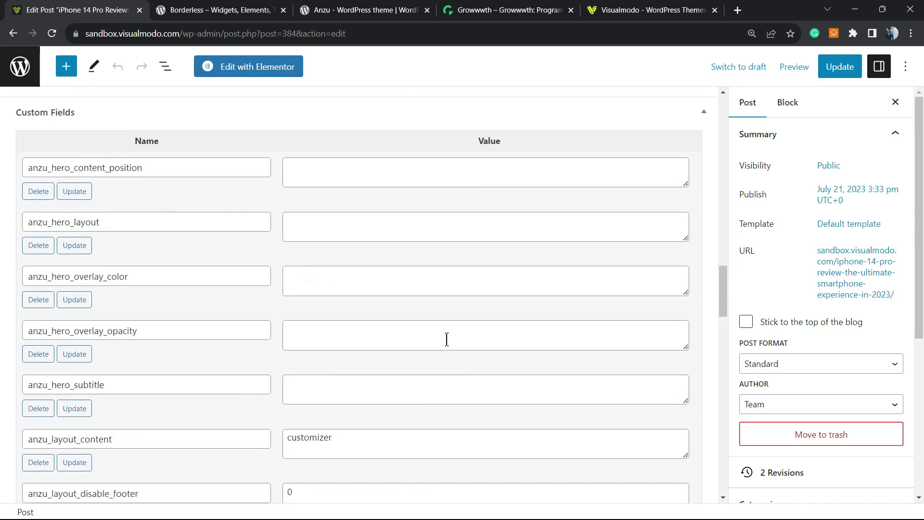
scroll(441, 339, "up", 1)
scroll(436, 341, "up", 8)
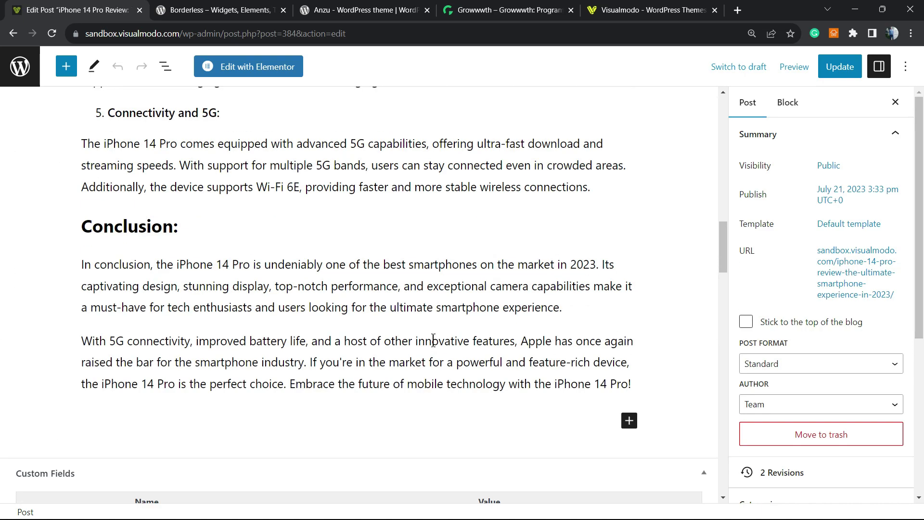
scroll(433, 341, "up", 5)
scroll(434, 343, "up", 9)
scroll(434, 345, "up", 5)
scroll(392, 326, "up", 2)
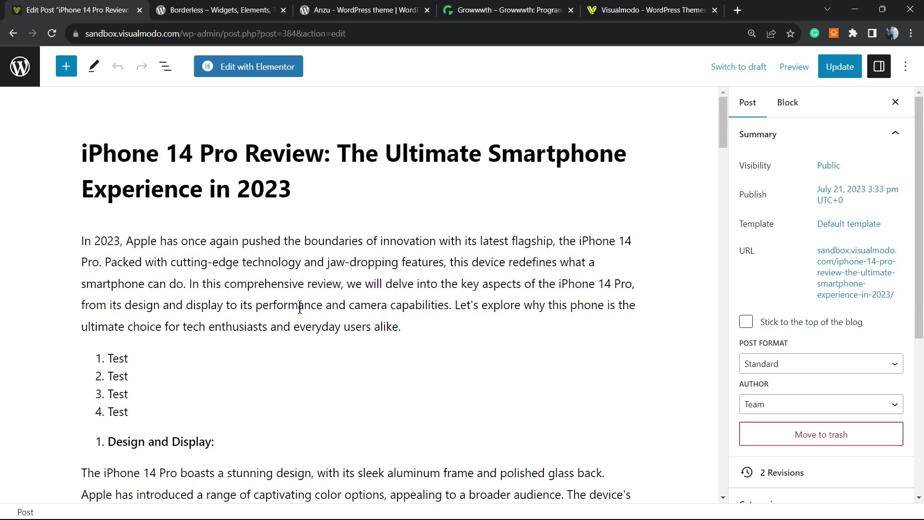
scroll(300, 308, "down", 3)
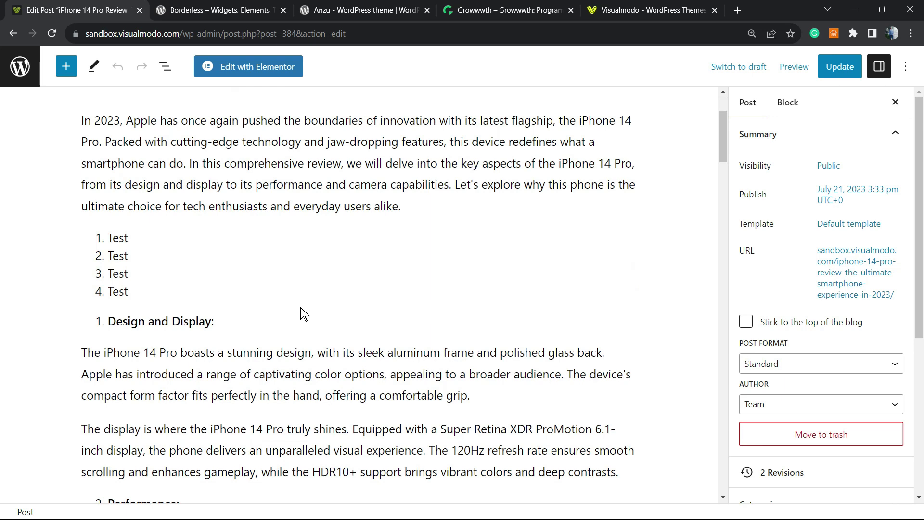
Look over the Borderless plugin page, then switch to the Anzu theme page by Visualmodo.
left_click(216, 9)
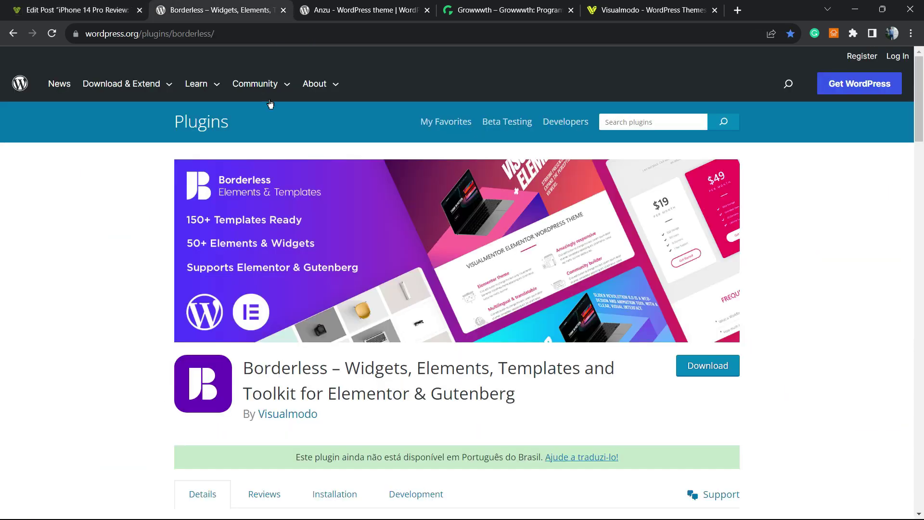
double_click(305, 368)
left_click(375, 367)
double_click(375, 367)
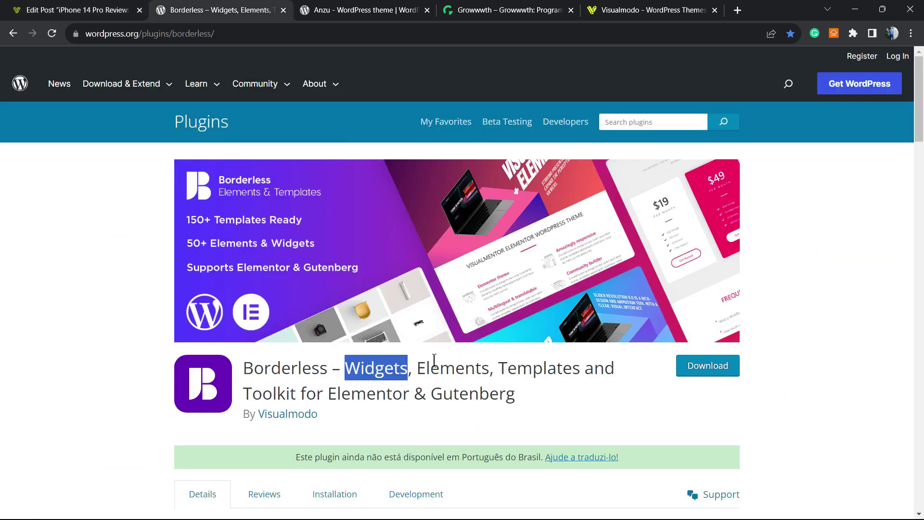
left_click(439, 367)
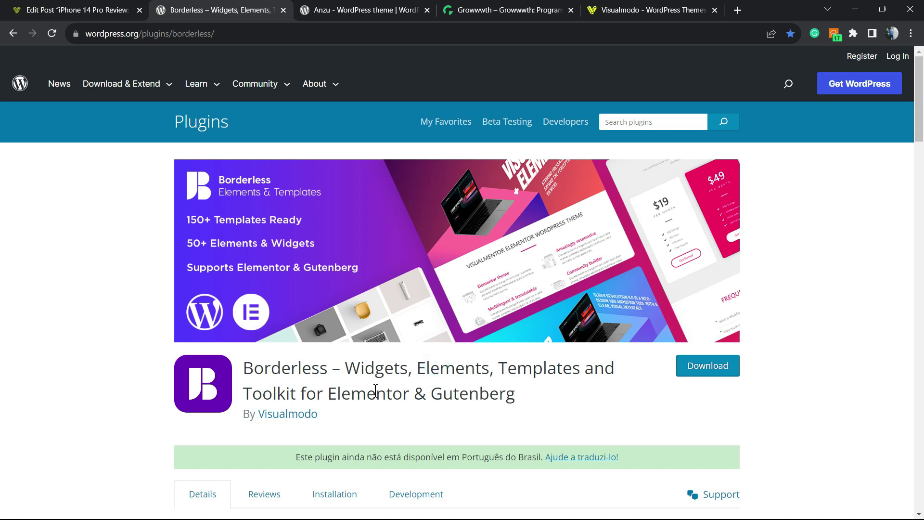
left_click(378, 11)
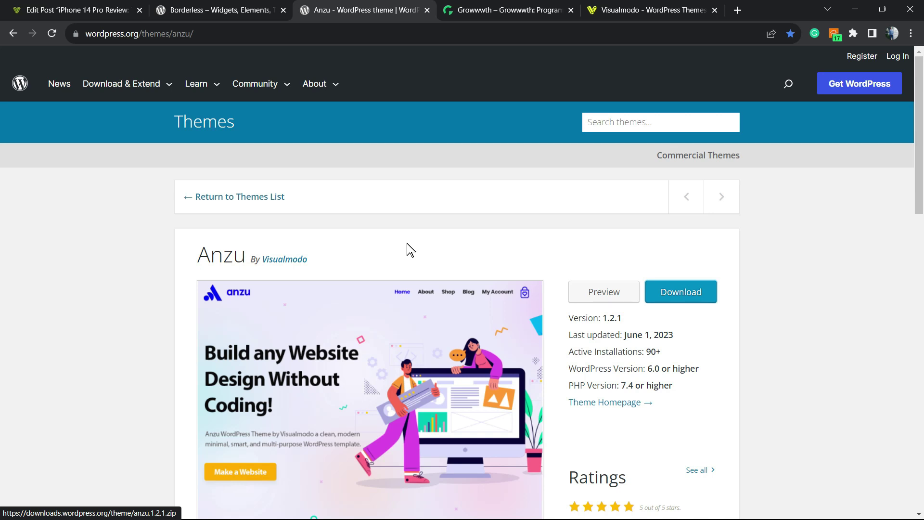
Browse Growwwth's guest posting site cards, then move on to the Visualmodo homepage.
left_click(476, 11)
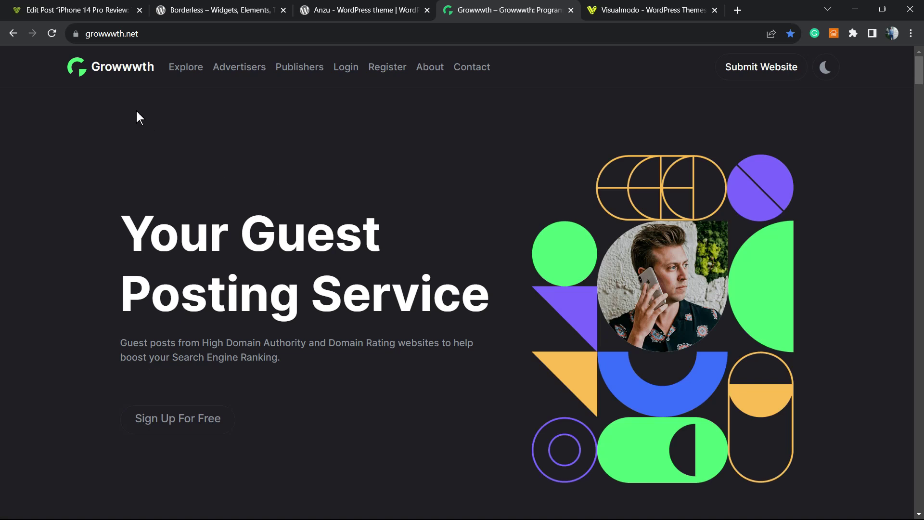
scroll(328, 163, "down", 5)
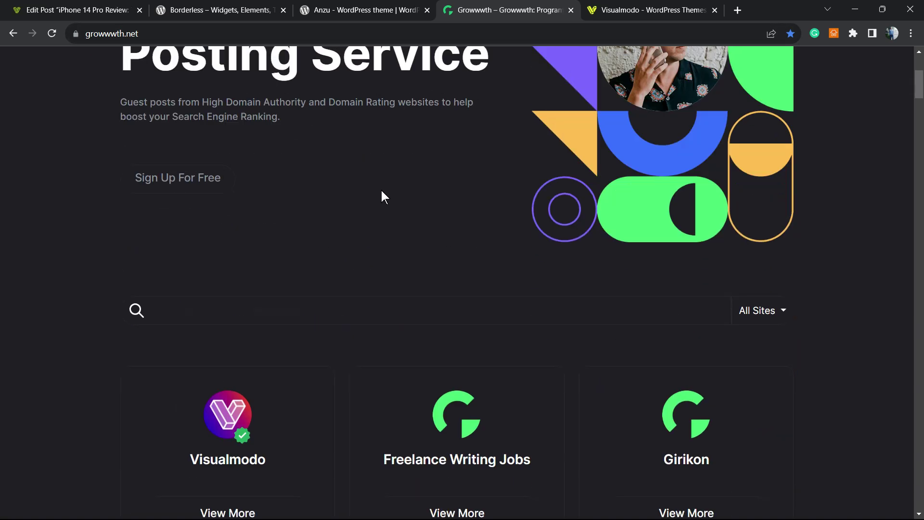
scroll(356, 198, "down", 9)
scroll(332, 288, "up", 12)
scroll(341, 311, "up", 2)
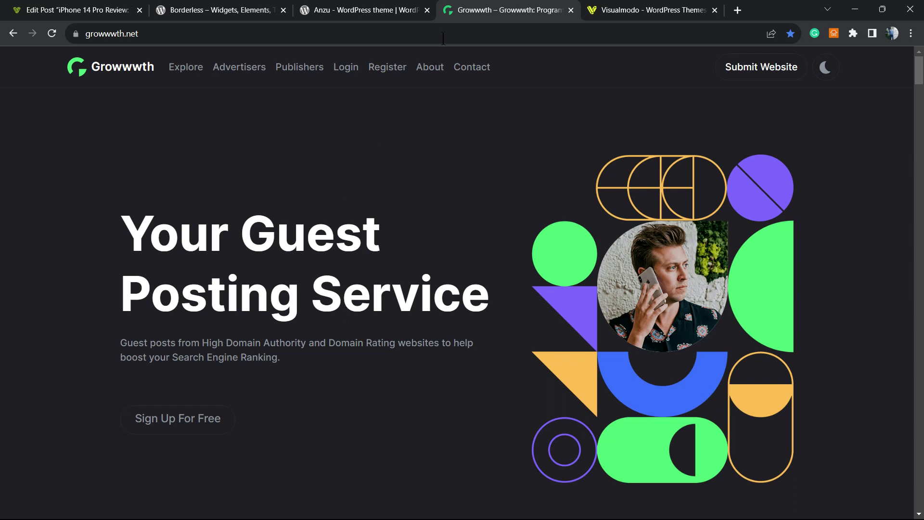
key("ctrl+Tab")
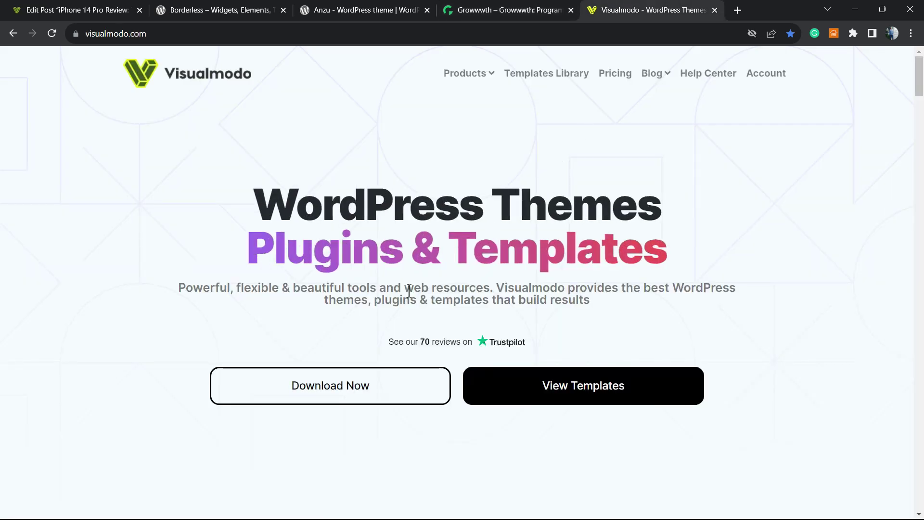
Browse Visualmodo's Templates Library through templates like Job Recruiter, Therapist, Hotel and Burger.
left_click(561, 86)
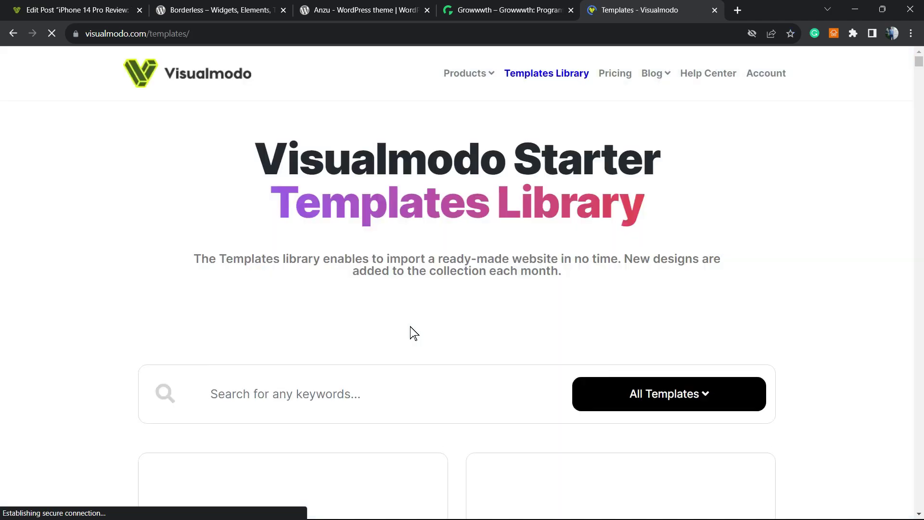
scroll(465, 327, "down", 5)
scroll(465, 331, "down", 8)
scroll(463, 330, "down", 2)
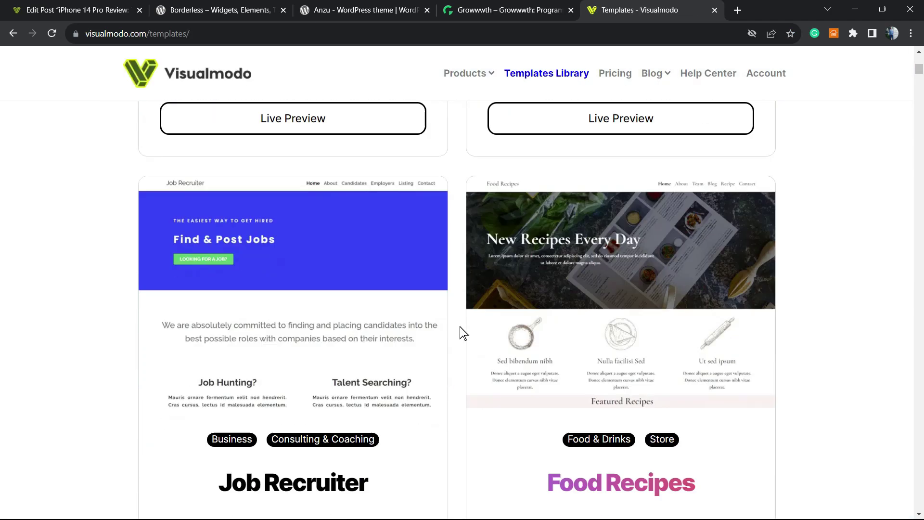
scroll(463, 330, "down", 10)
scroll(462, 331, "down", 3)
scroll(461, 331, "down", 8)
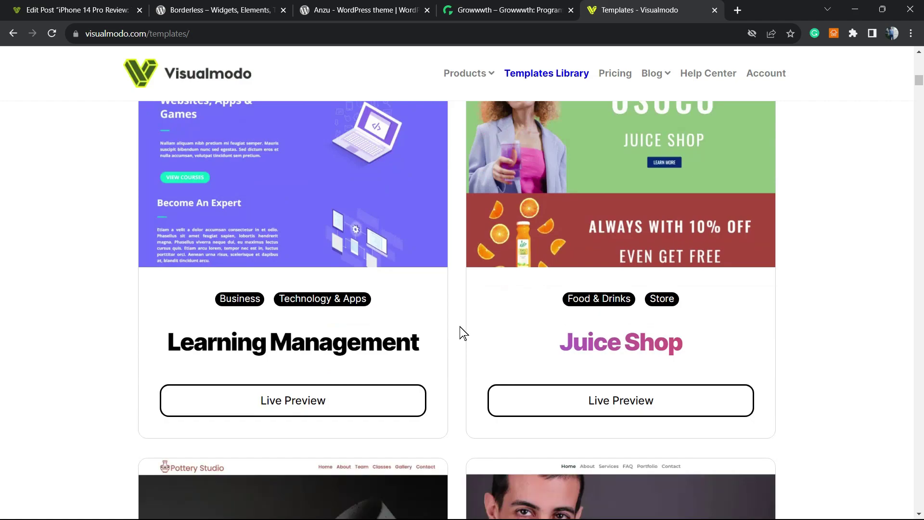
scroll(461, 331, "down", 8)
scroll(462, 332, "down", 7)
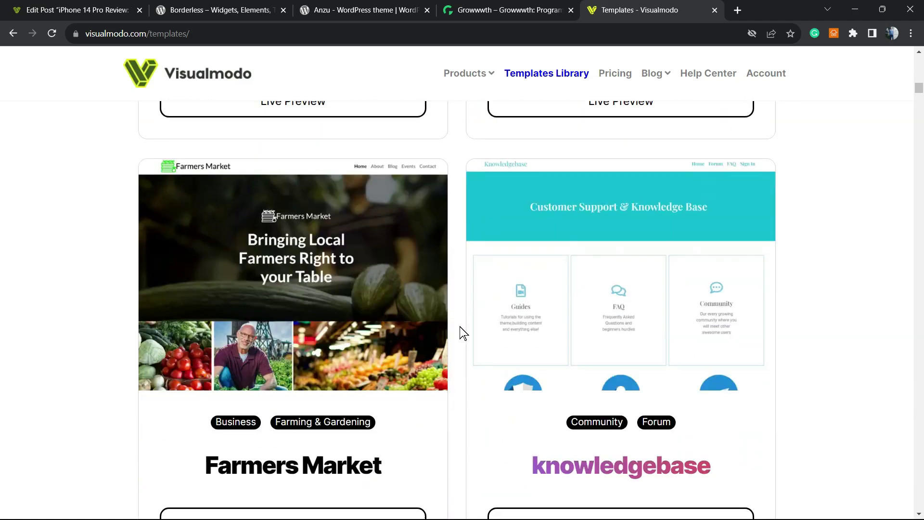
scroll(461, 332, "down", 6)
scroll(460, 332, "down", 13)
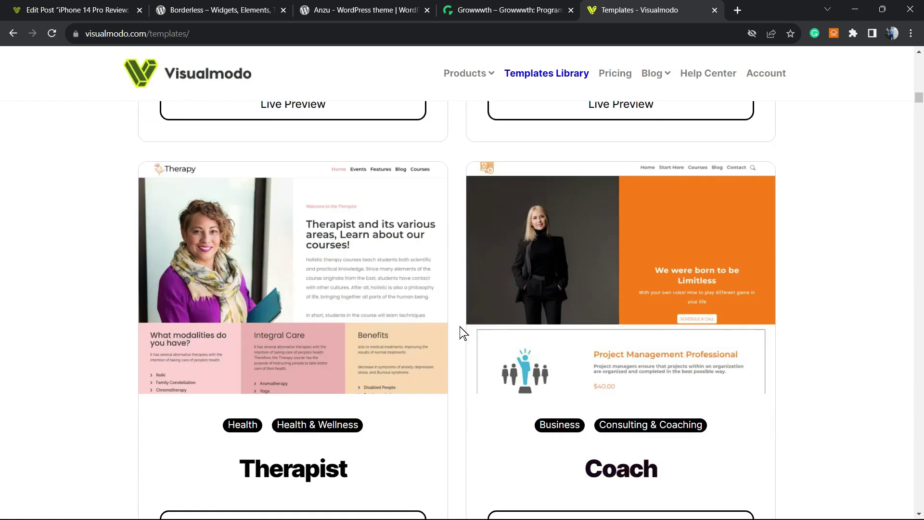
scroll(461, 332, "down", 13)
scroll(460, 335, "down", 12)
scroll(457, 337, "down", 2)
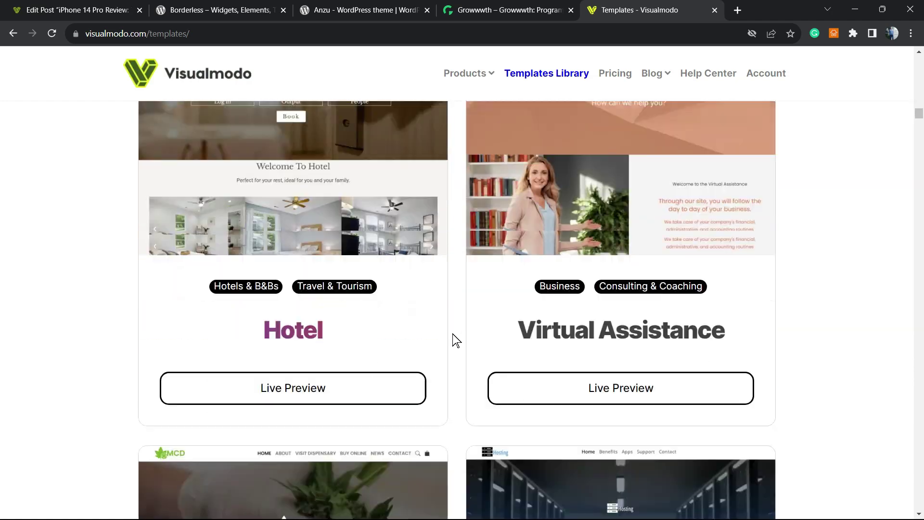
scroll(455, 341, "down", 11)
scroll(452, 335, "down", 2)
scroll(451, 340, "down", 8)
scroll(450, 342, "down", 1)
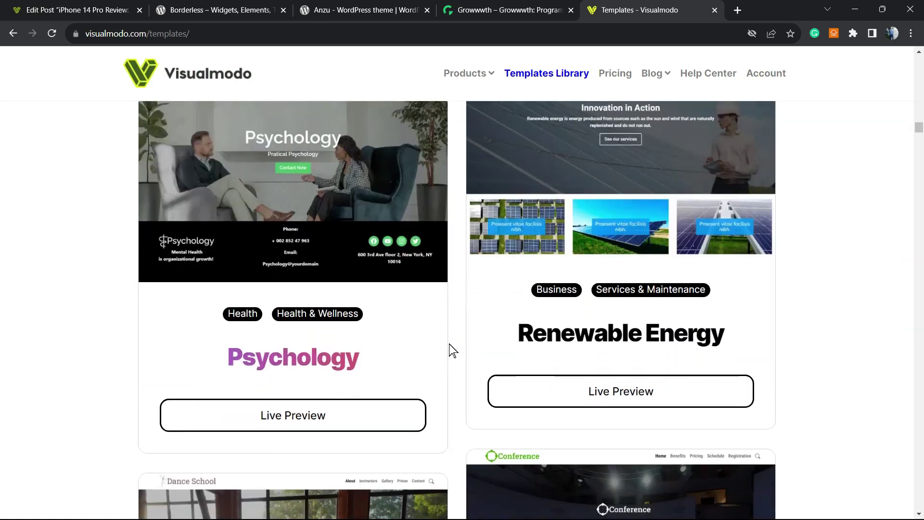
scroll(450, 345, "down", 8)
scroll(453, 350, "down", 4)
scroll(452, 350, "down", 13)
scroll(453, 350, "down", 13)
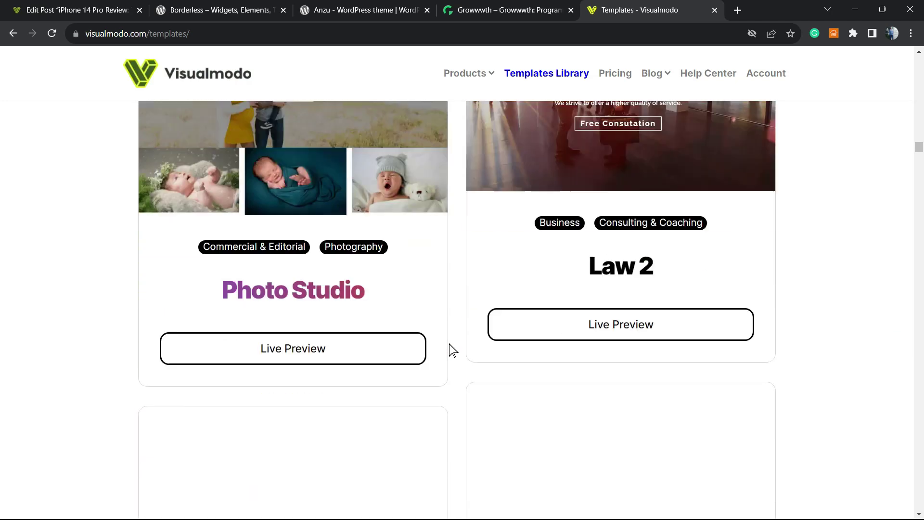
scroll(453, 350, "down", 7)
scroll(453, 350, "down", 7)
scroll(452, 350, "down", 5)
scroll(453, 350, "down", 2)
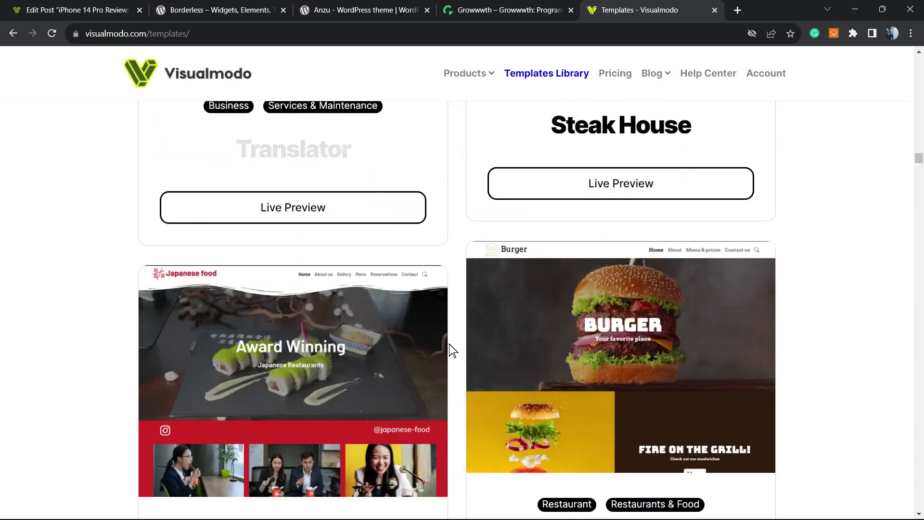